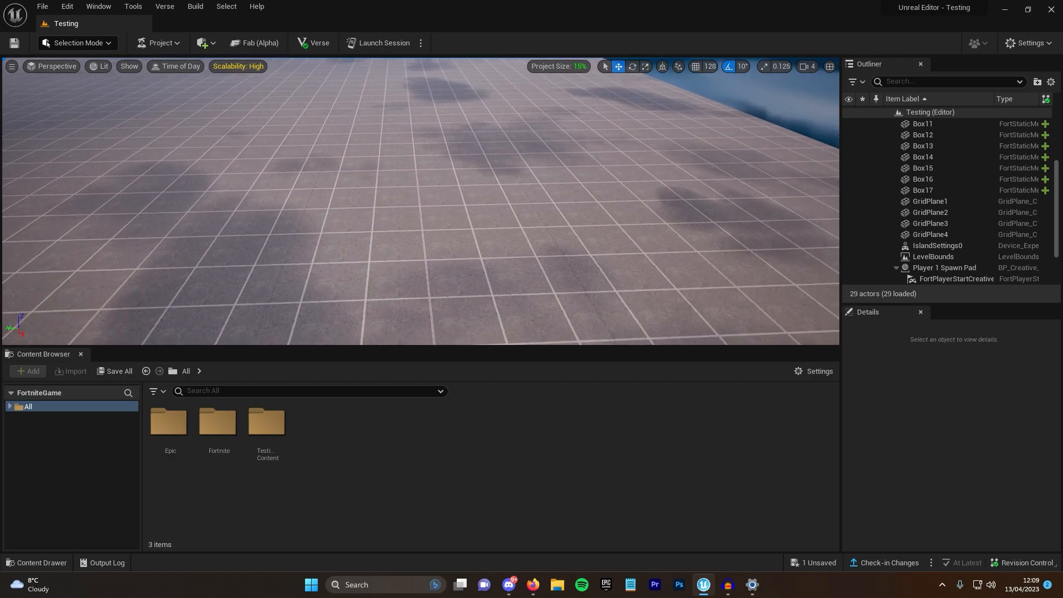
Switch the editor to Landscape Mode and start choosing a material for the new landscape
key(w)
click(79, 43)
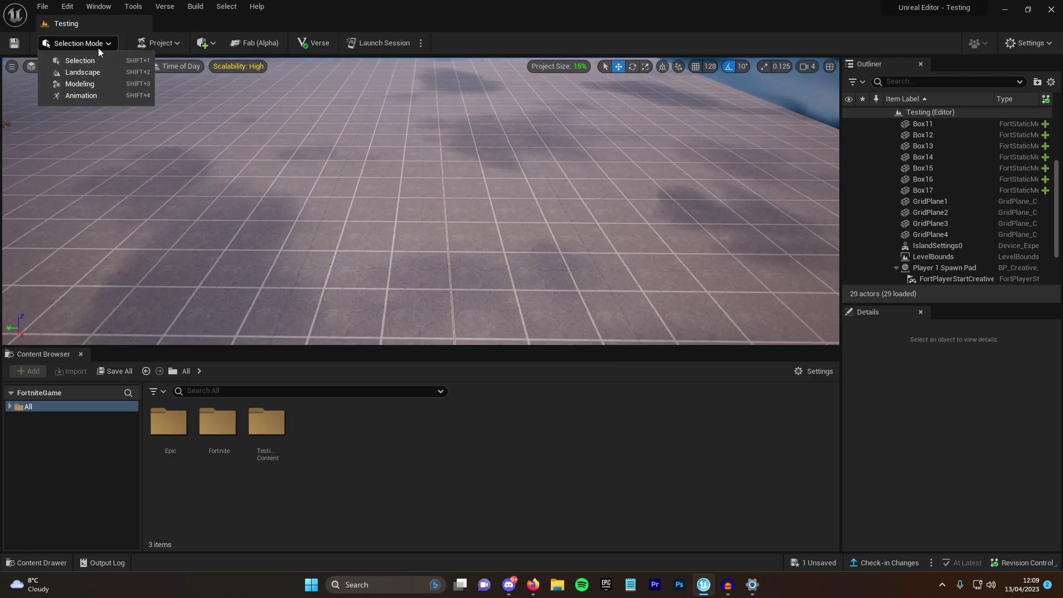
click(79, 70)
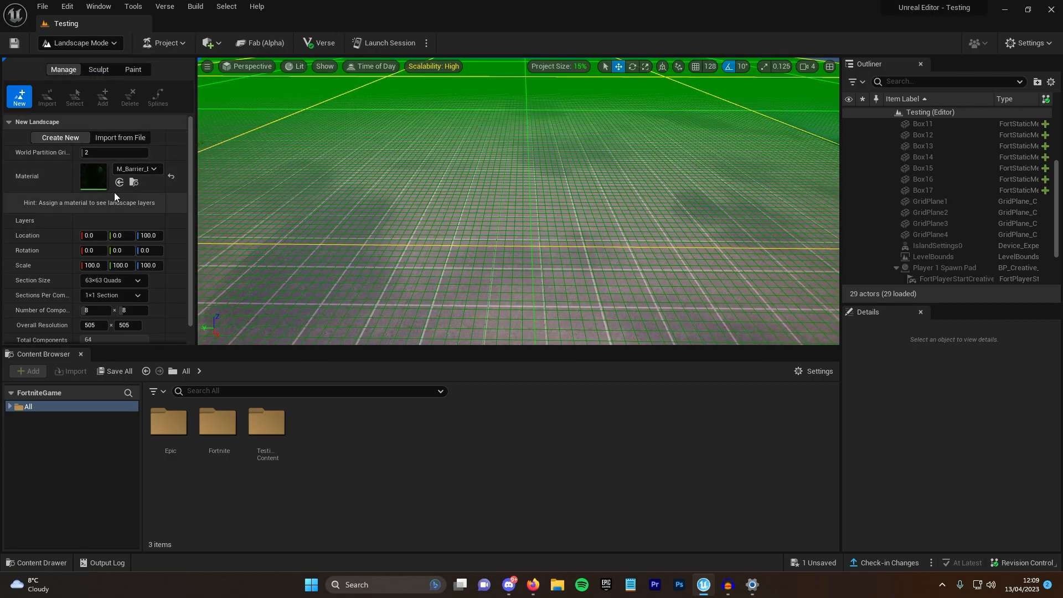
click(145, 169)
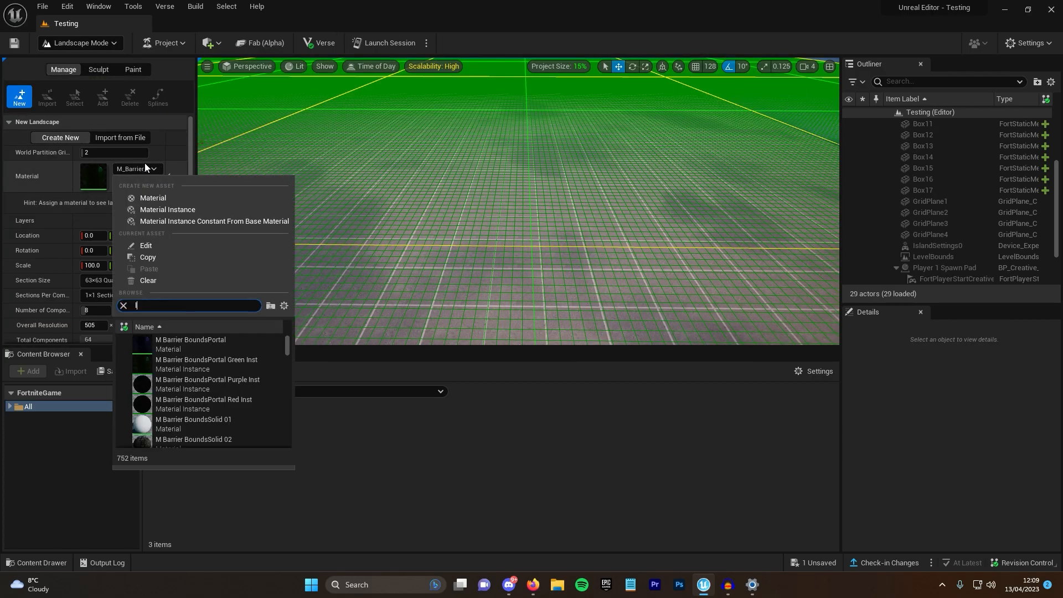
text(landscape)
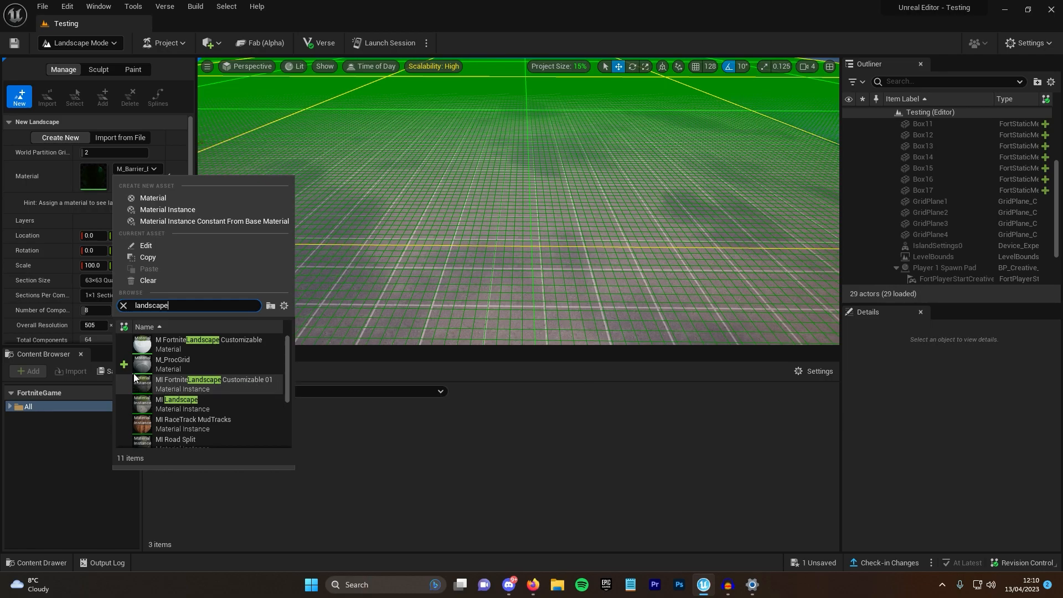
Assign MI FortniteLandscape Customizable 01 and create the new landscape in the level
click(179, 382)
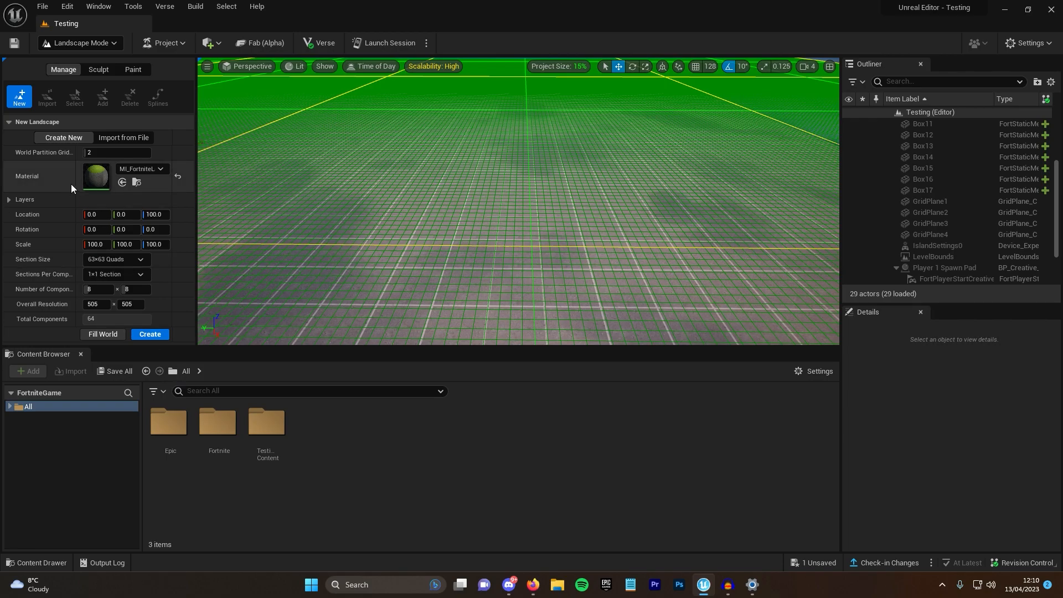
click(150, 334)
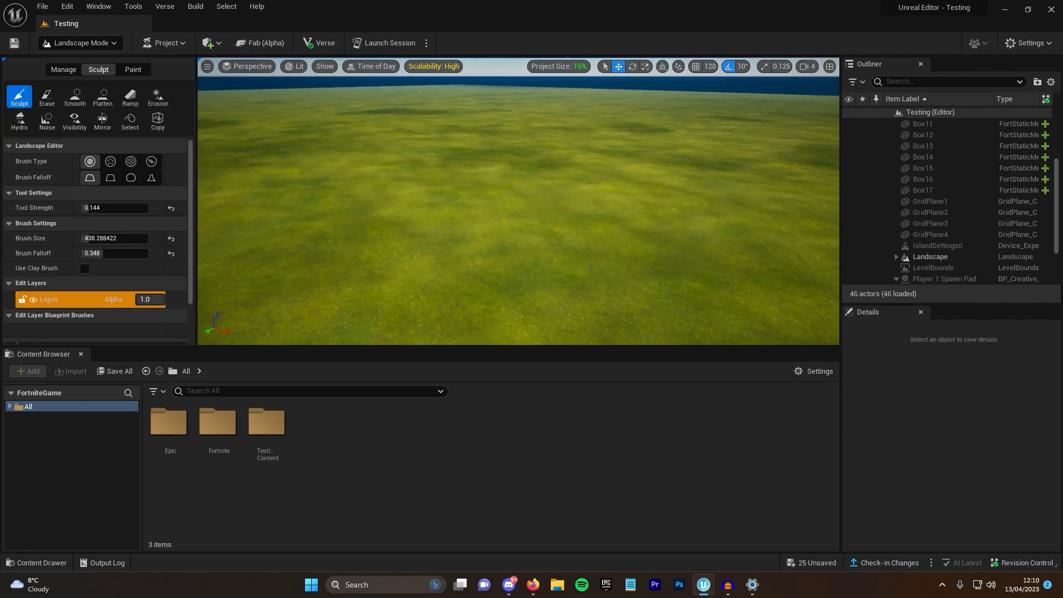
right_drag(515, 208, 515, 166)
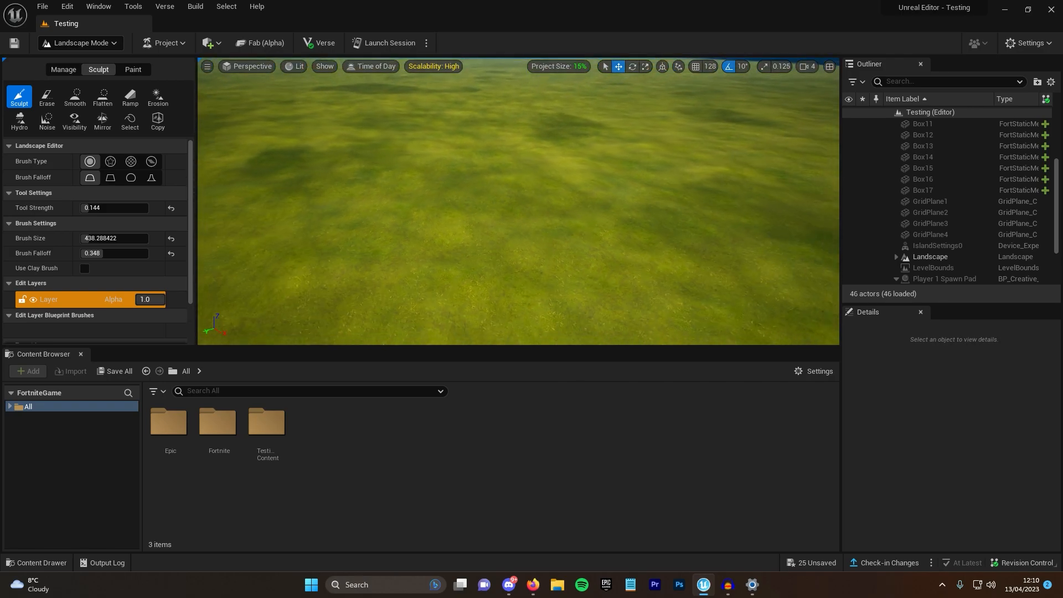
right_drag(516, 200, 515, 167)
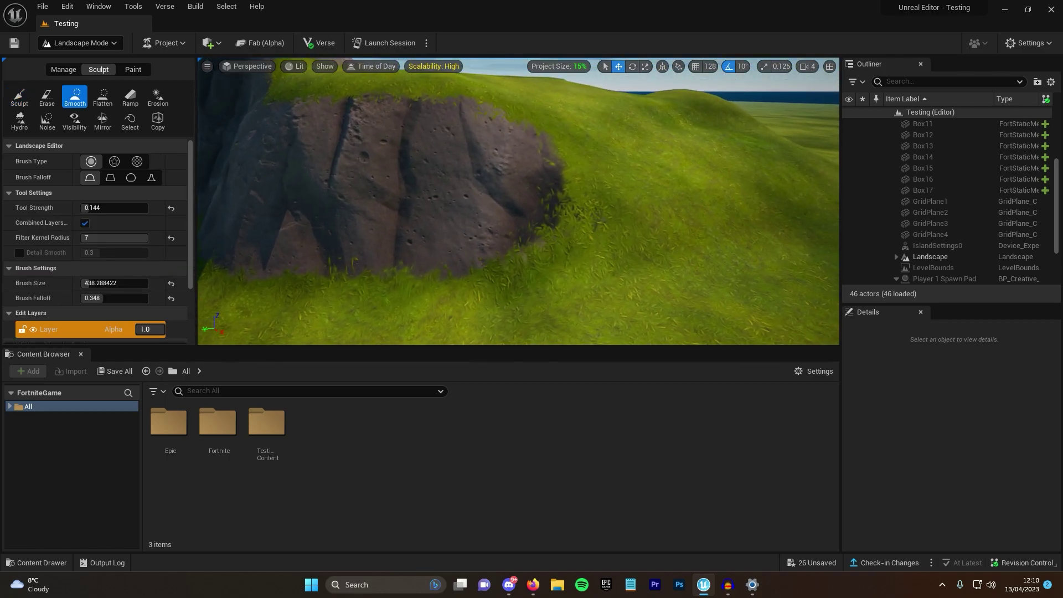
Fly the camera around the rock cliff and over the new grassy terrain to survey it
right_drag(515, 199, 582, 183)
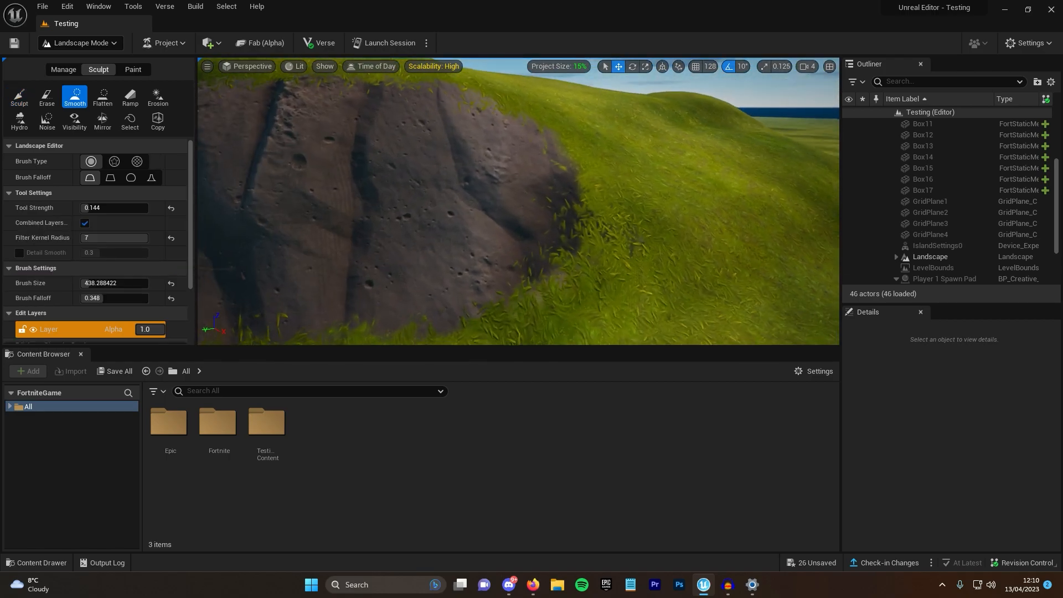
right_drag(515, 200, 582, 191)
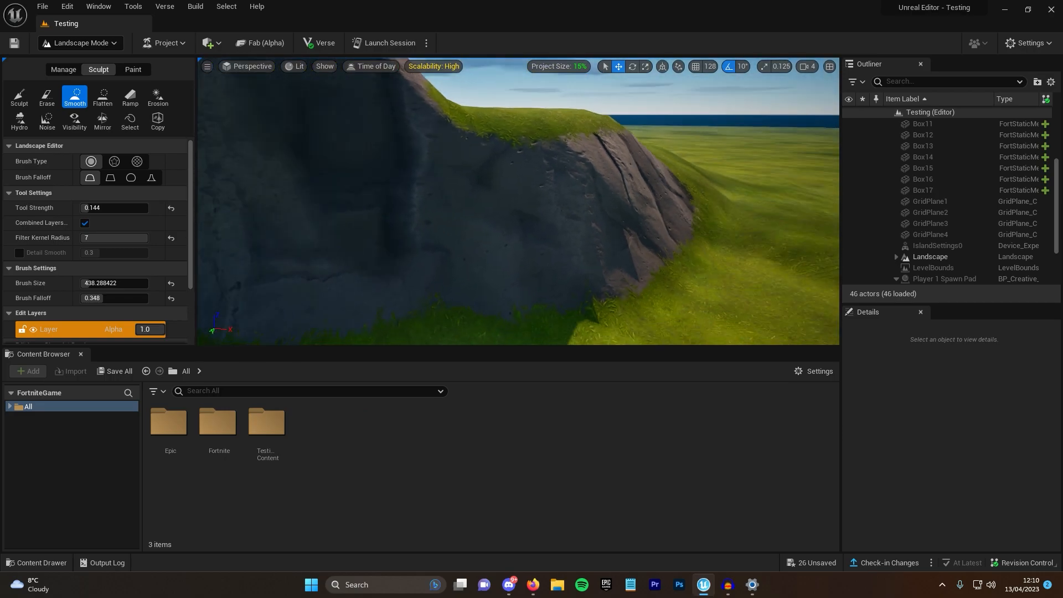
right_drag(515, 200, 582, 192)
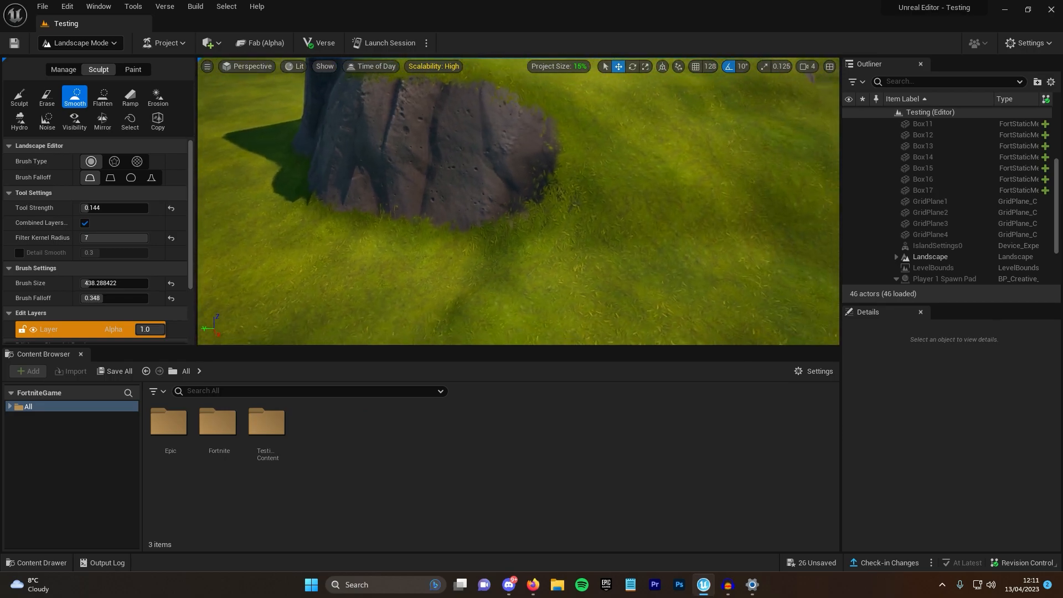
right_drag(516, 200, 581, 191)
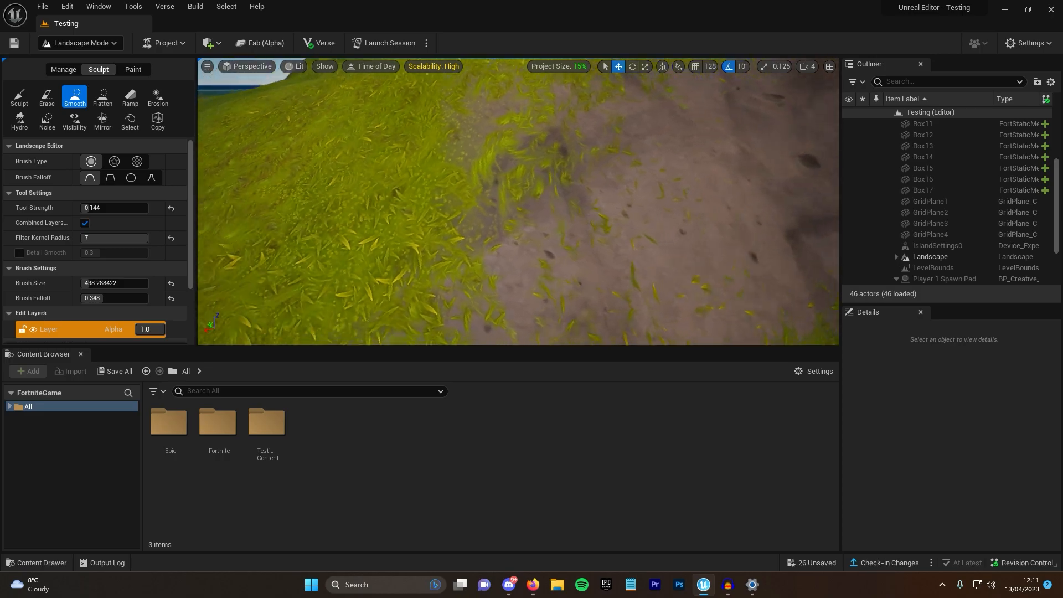
right_drag(515, 199, 581, 192)
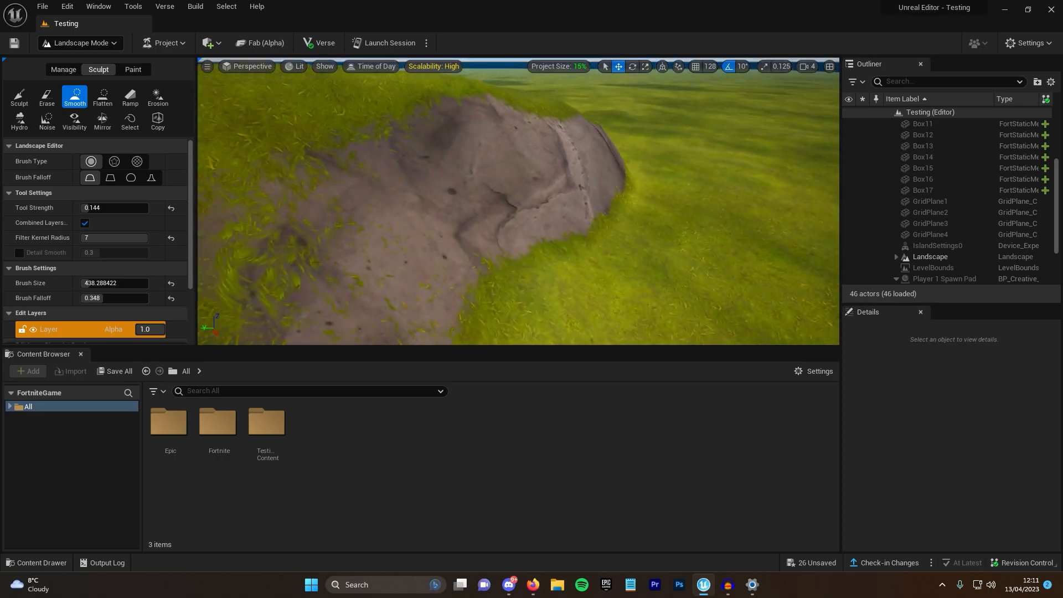
right_drag(515, 200, 582, 191)
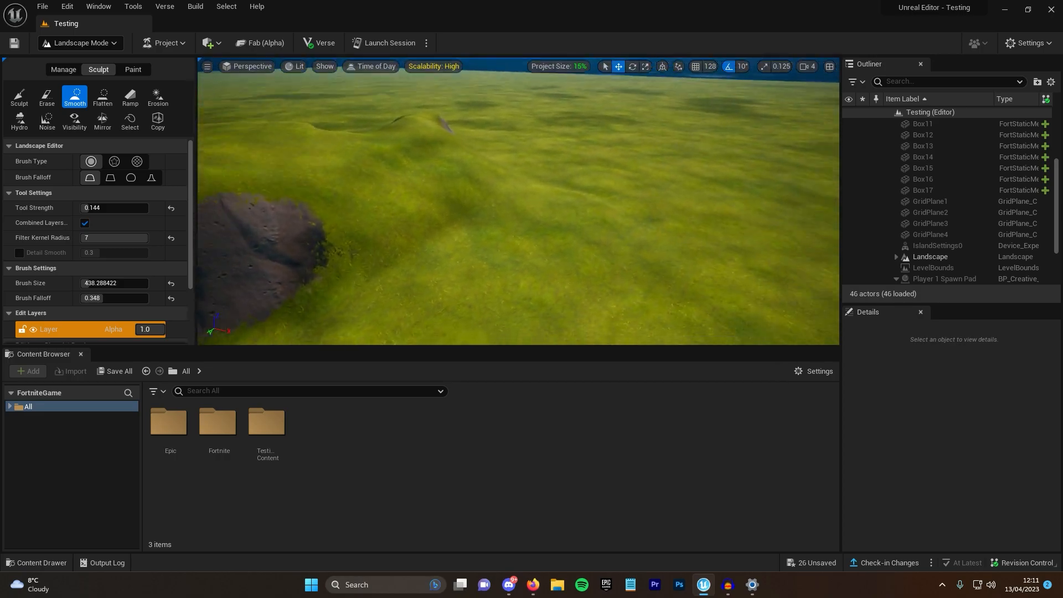
right_drag(515, 199, 582, 192)
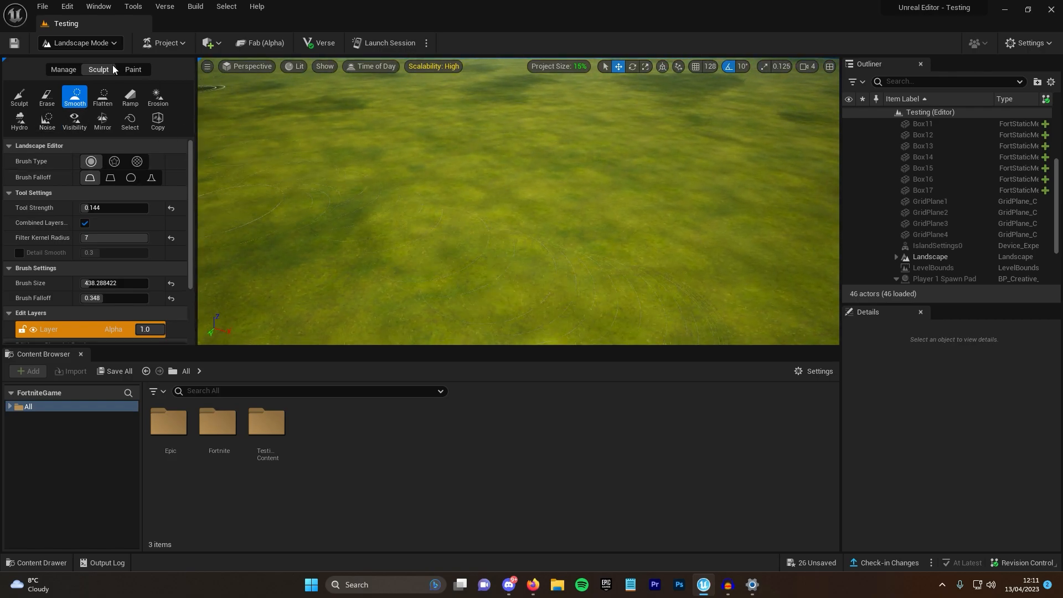
In the Paint tab, select Layer2 and brush a rocky pebble patch onto the grass
click(134, 70)
scroll(103, 246, down, 3)
mouse_move(189, 205)
mouse_down()
mouse_move(202, 310)
mouse_move(203, 228)
mouse_up()
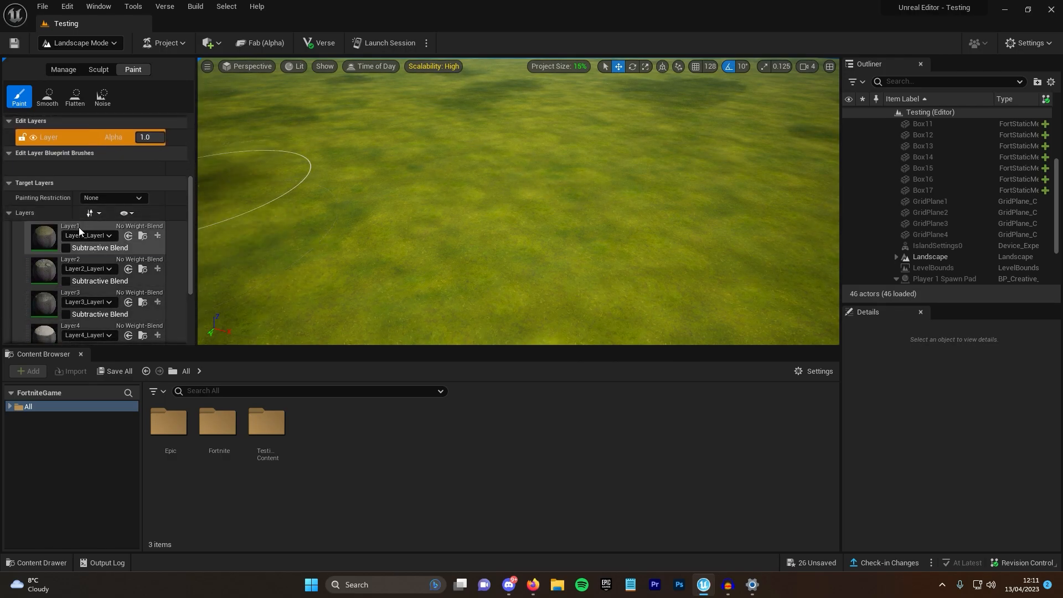
click(79, 228)
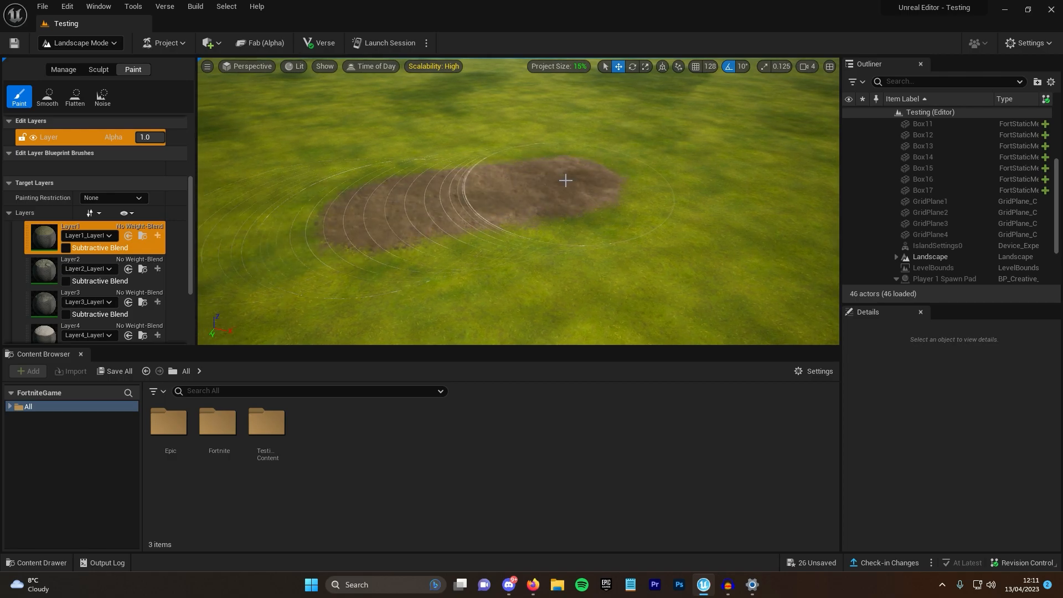
mouse_move(384, 209)
right_down()
mouse_move(515, 200)
mouse_move(416, 208)
mouse_move(465, 224)
right_up()
click(87, 260)
click(472, 226)
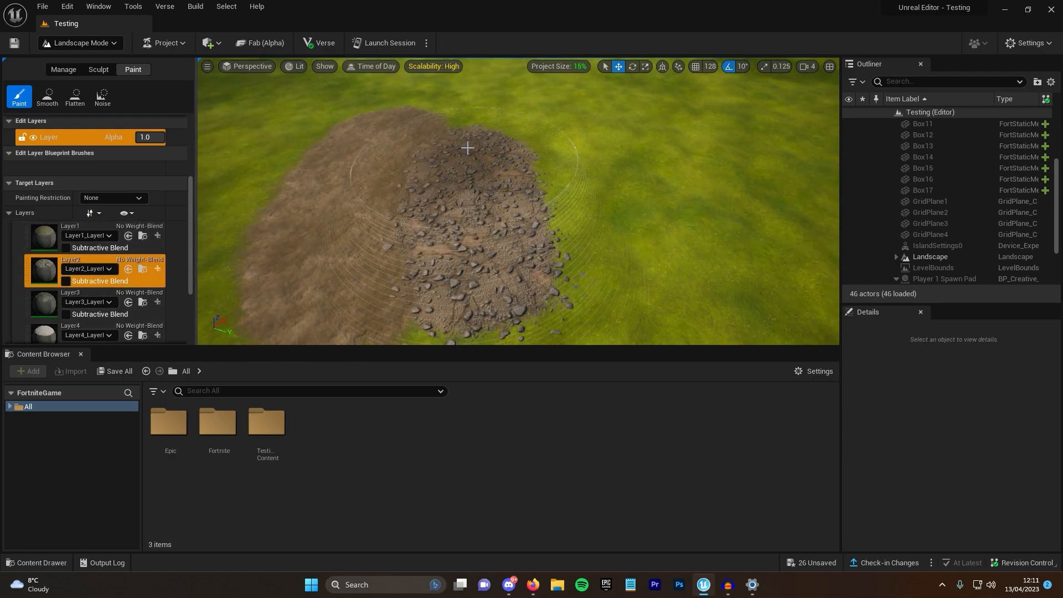
Fly around and over the pebbly dirt patch to inspect it from several angles
mouse_move(469, 147)
right_down()
mouse_move(515, 166)
mouse_move(466, 249)
right_up()
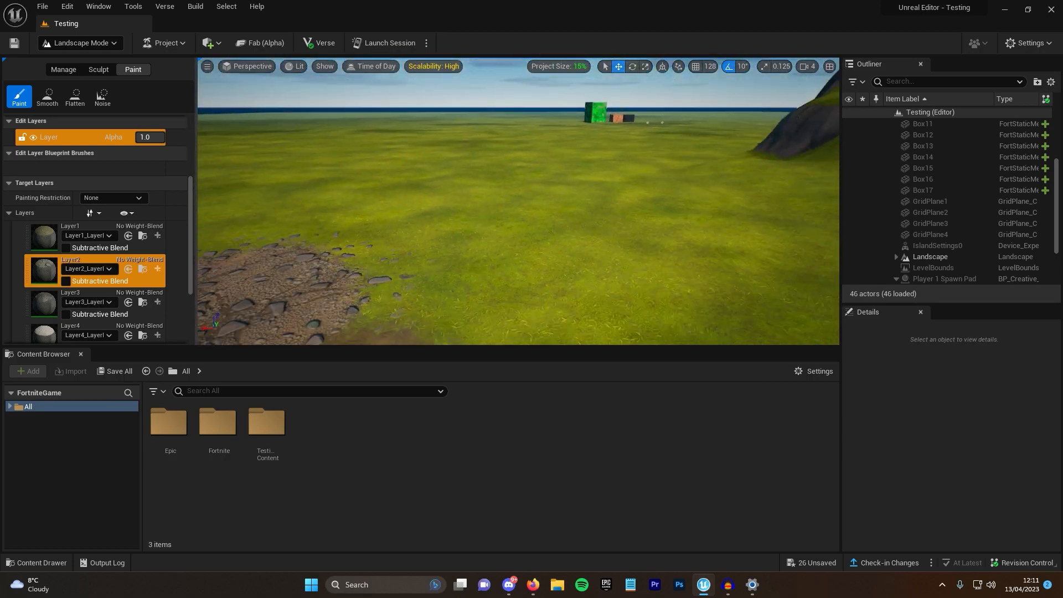
right_drag(516, 199, 465, 250)
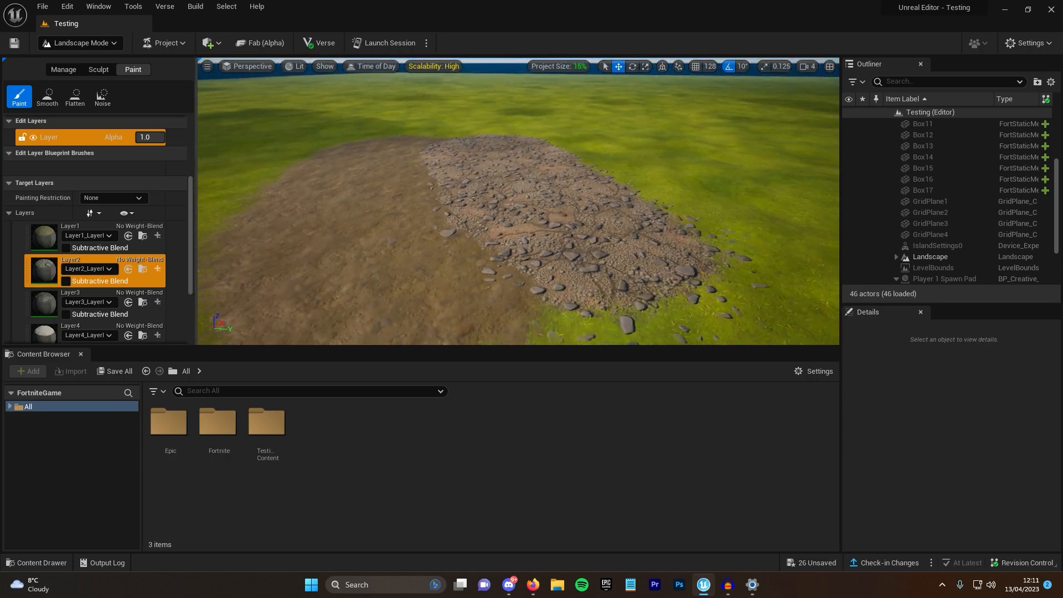
right_drag(420, 203, 465, 249)
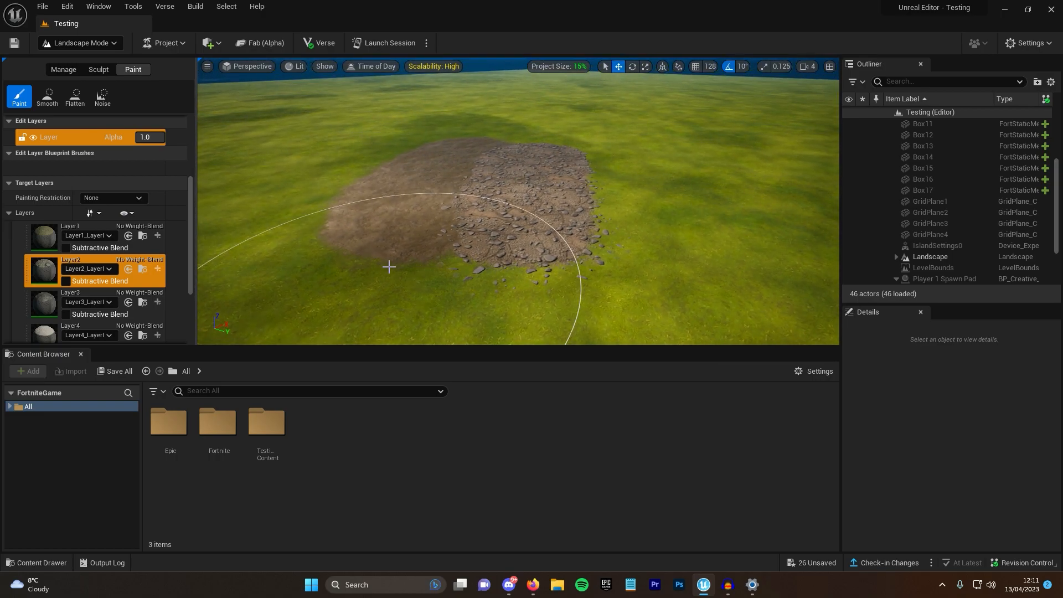
right_drag(389, 267, 432, 249)
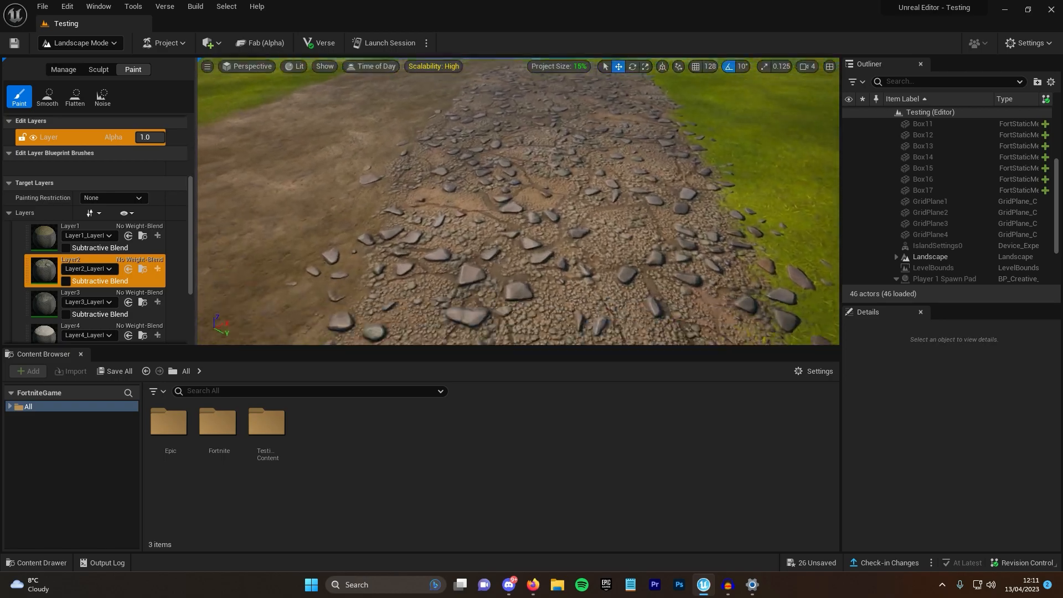
right_drag(499, 208, 466, 233)
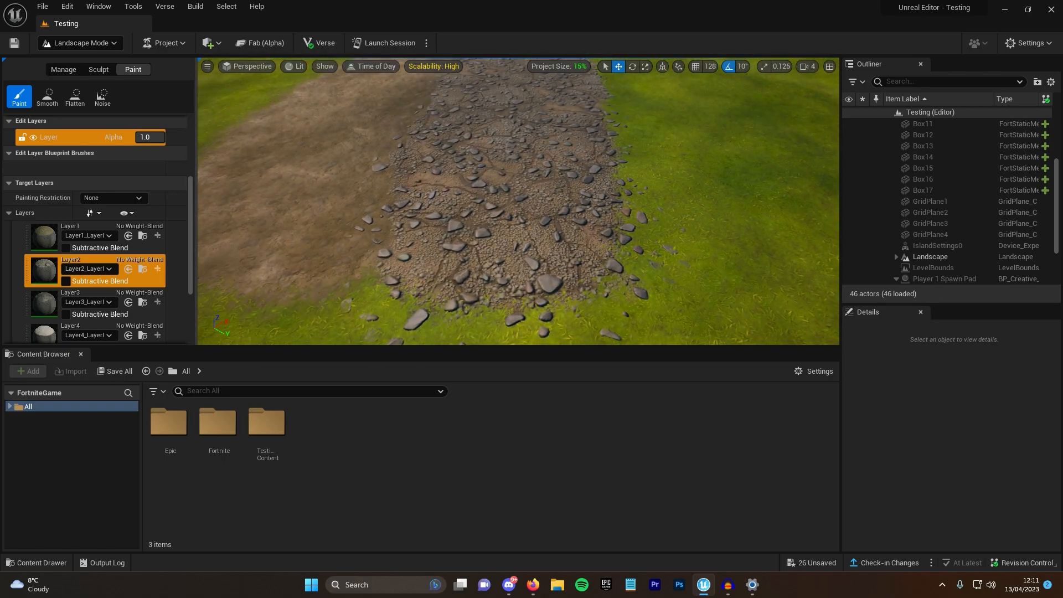
scroll(515, 199, down, 3)
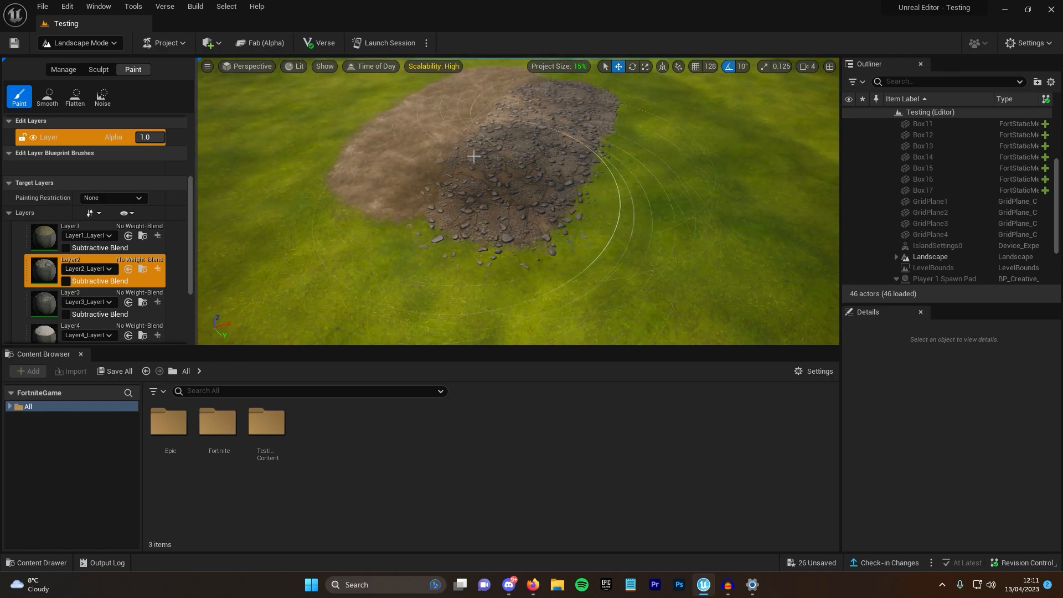
right_drag(489, 148, 465, 182)
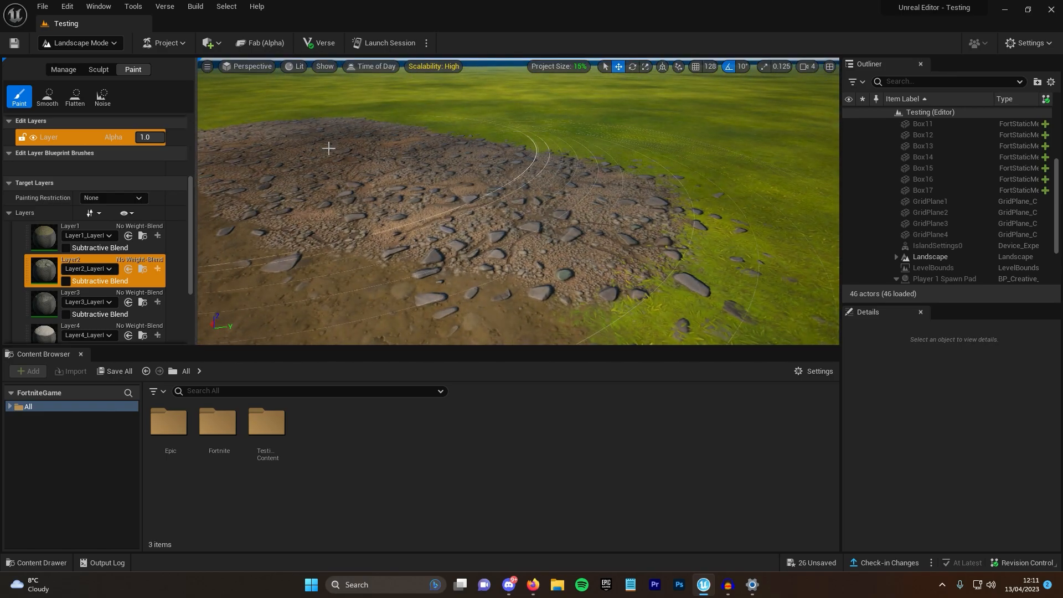
right_drag(329, 148, 349, 249)
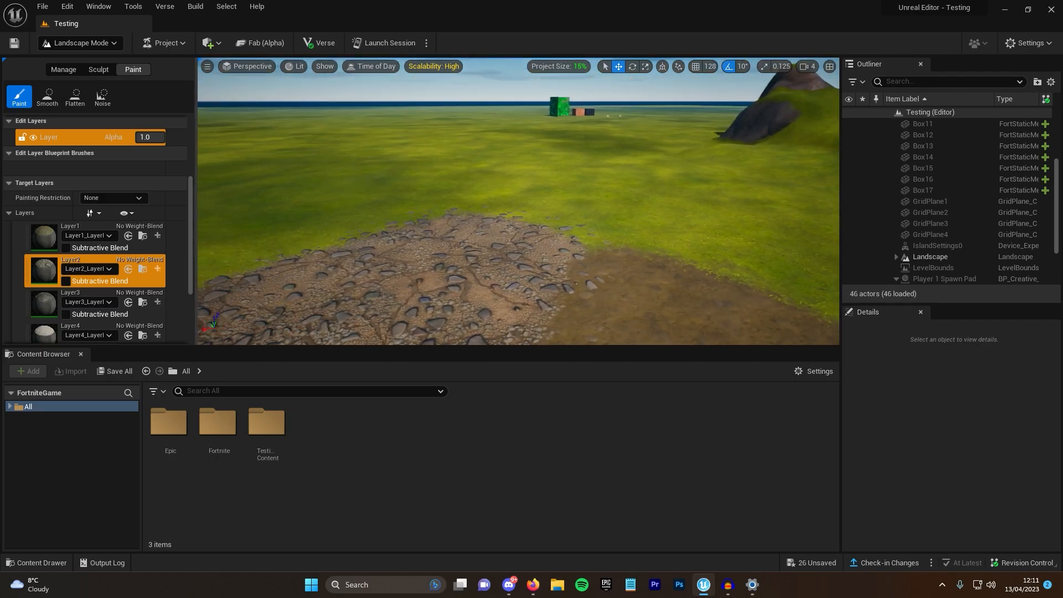
right_drag(515, 199, 465, 125)
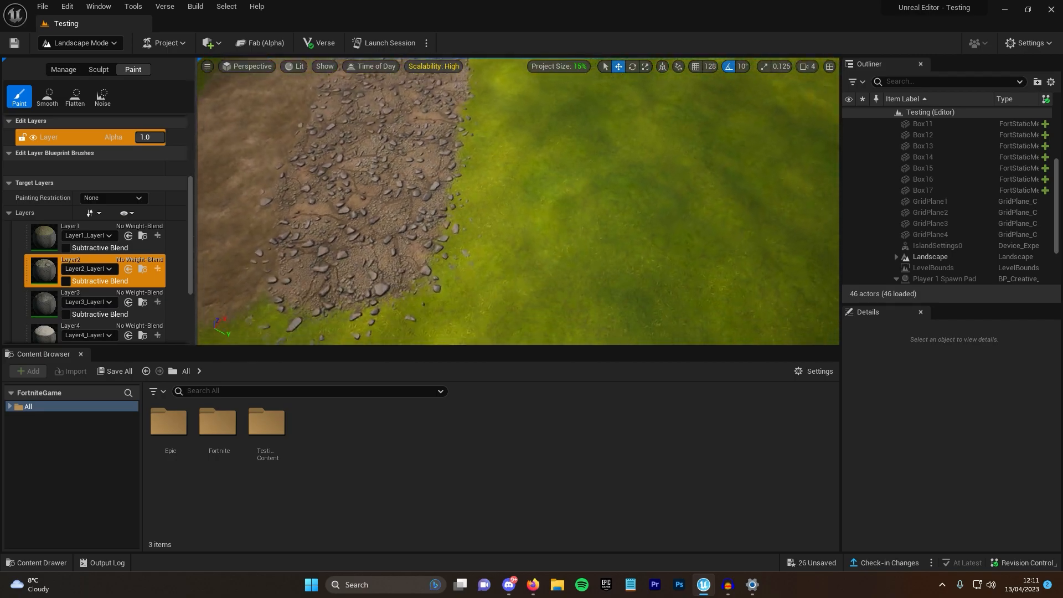
Select Layer3 and paint cracked rock over the hill and the ground beside the pebbles
click(93, 299)
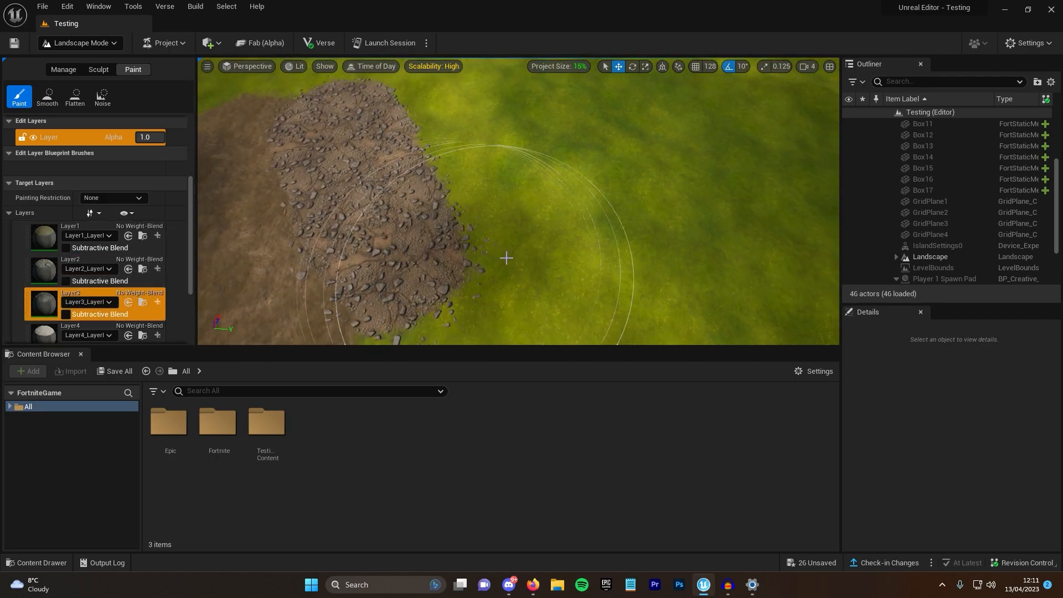
mouse_move(440, 119)
right_down()
mouse_move(465, 208)
mouse_move(499, 267)
right_up()
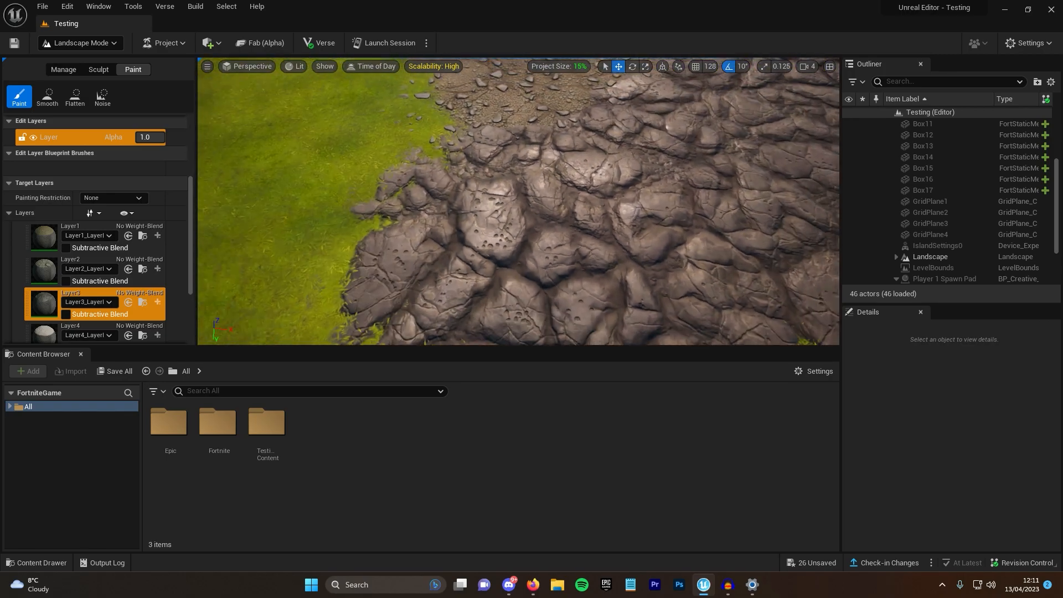
right_drag(515, 208, 451, 131)
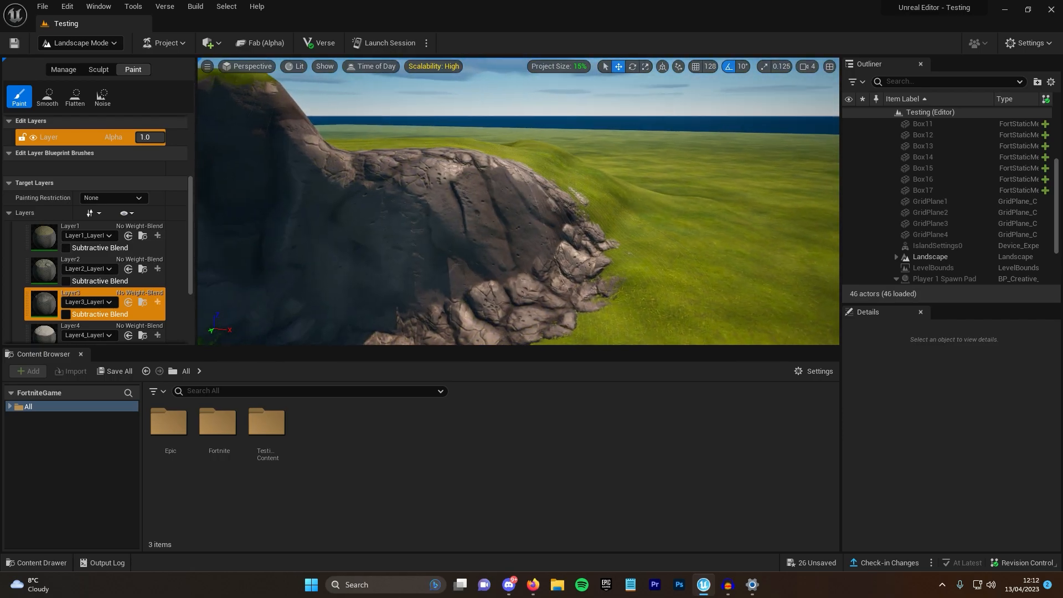
right_drag(515, 208, 482, 166)
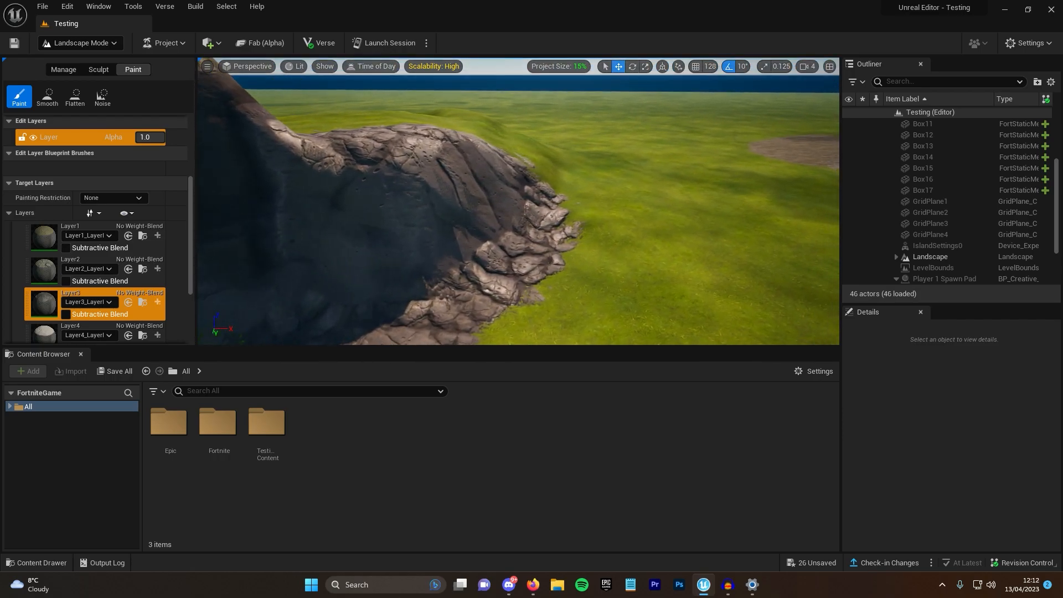
right_drag(516, 208, 582, 249)
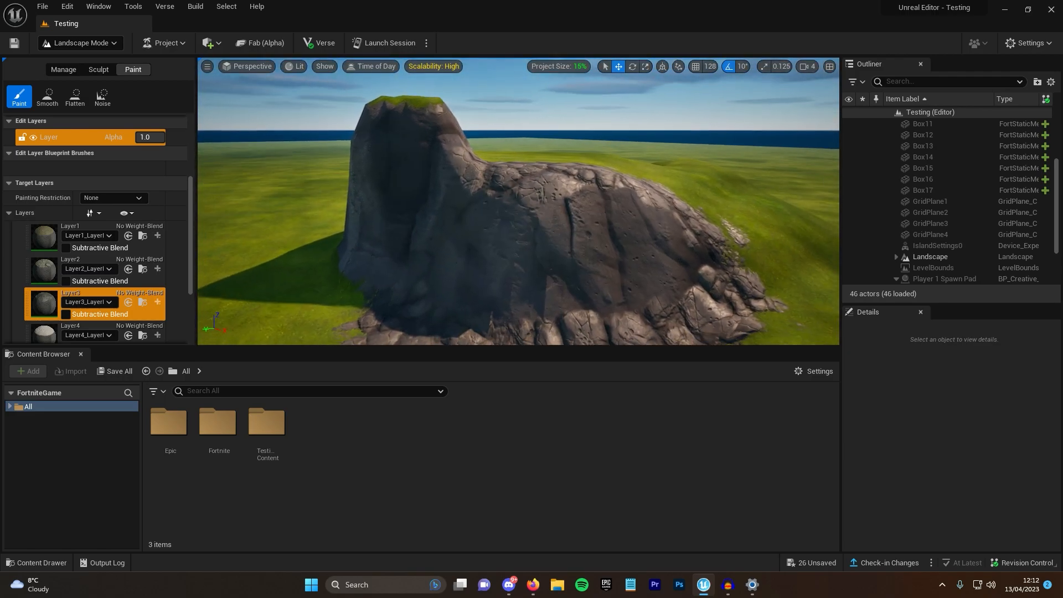
Undo the last rock stroke and review the flat rocky patch beside the grass
key(ctrl+z)
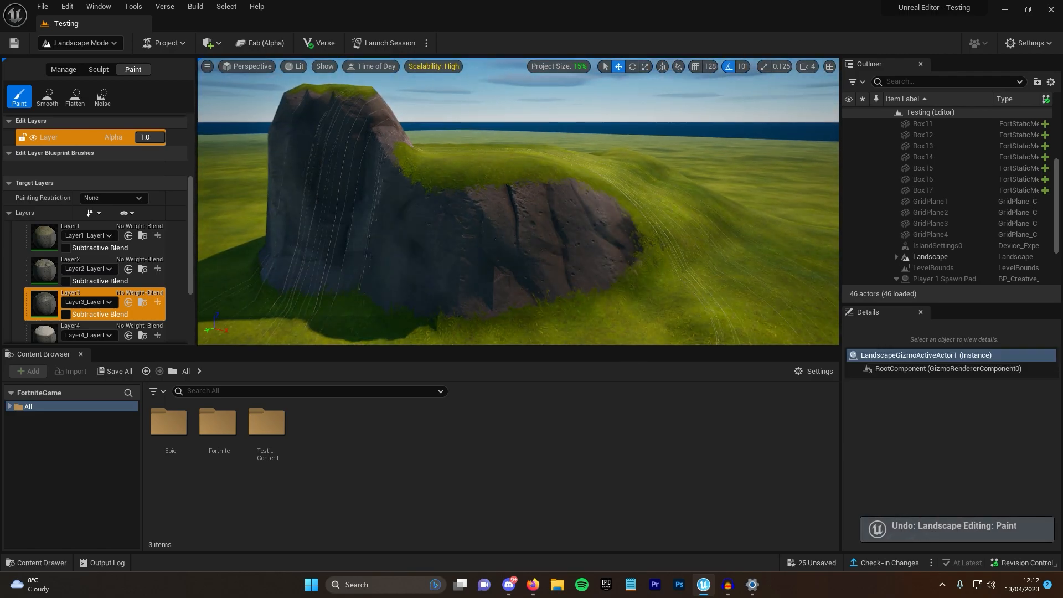
right_drag(516, 208, 516, 166)
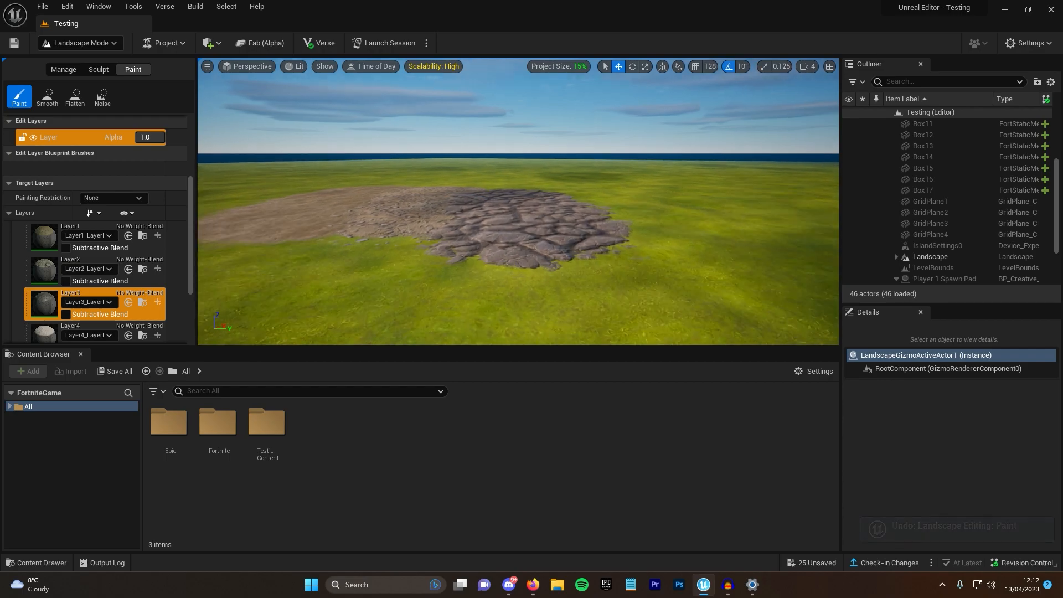
right_drag(515, 208, 515, 249)
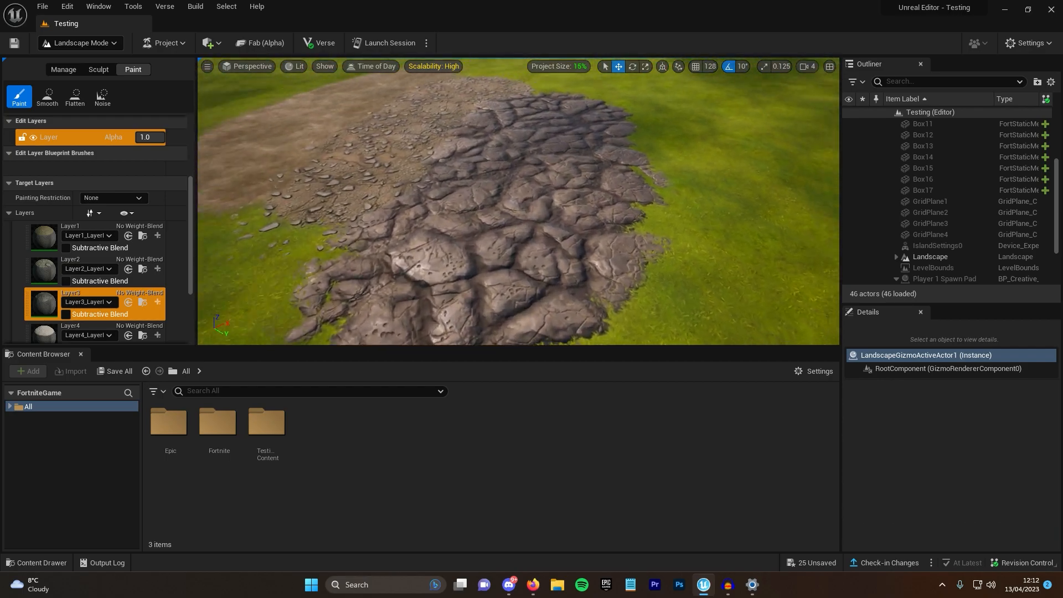
right_drag(516, 208, 489, 216)
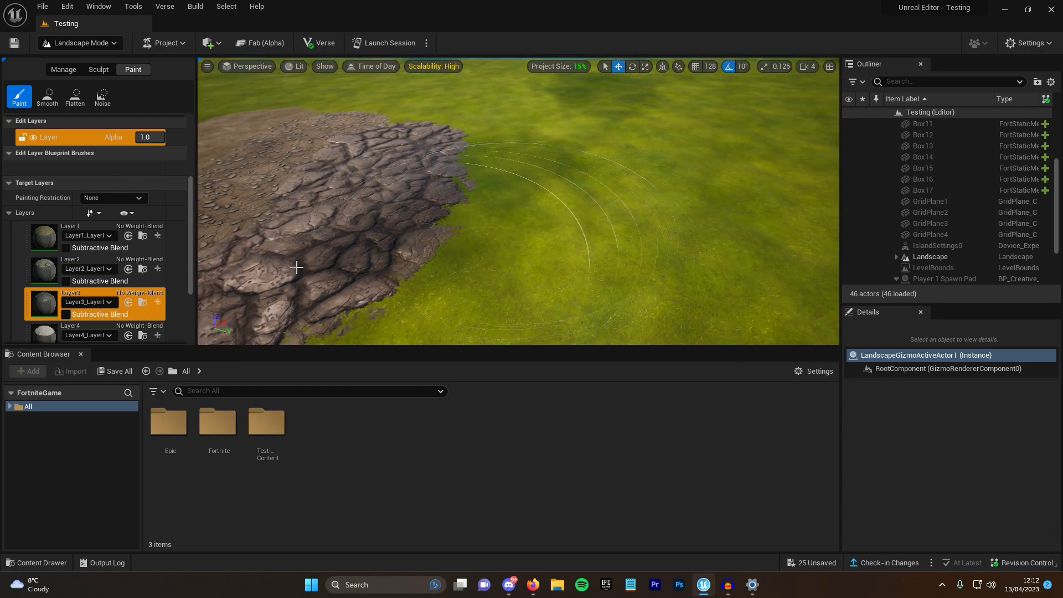
scroll(128, 270, down, 2)
Select Layer4 and paint a sand strip beside the rocky patch
click(91, 242)
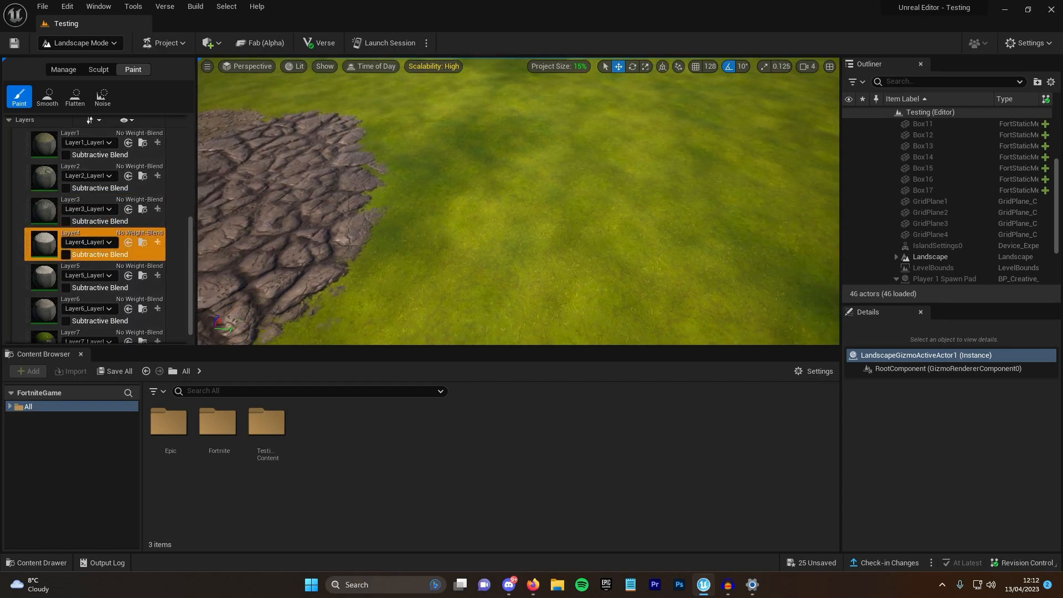
right_drag(516, 208, 470, 278)
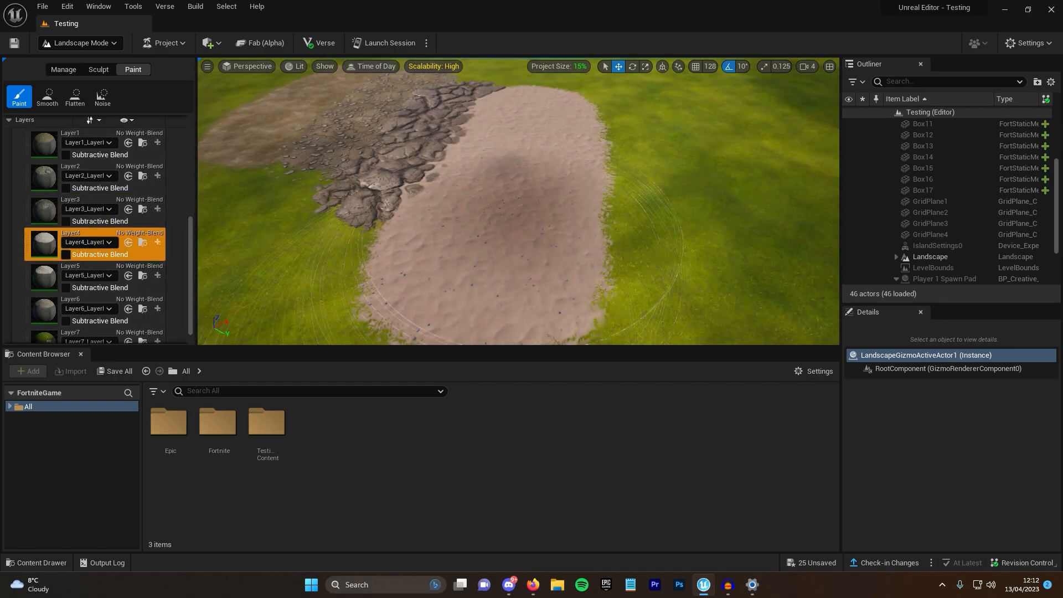
right_drag(515, 209, 465, 232)
Select Layer5 and paint rippled dune sand over the sand strip
click(91, 266)
mouse_move(516, 208)
right_down()
mouse_move(482, 254)
mouse_move(532, 208)
mouse_move(462, 211)
right_up()
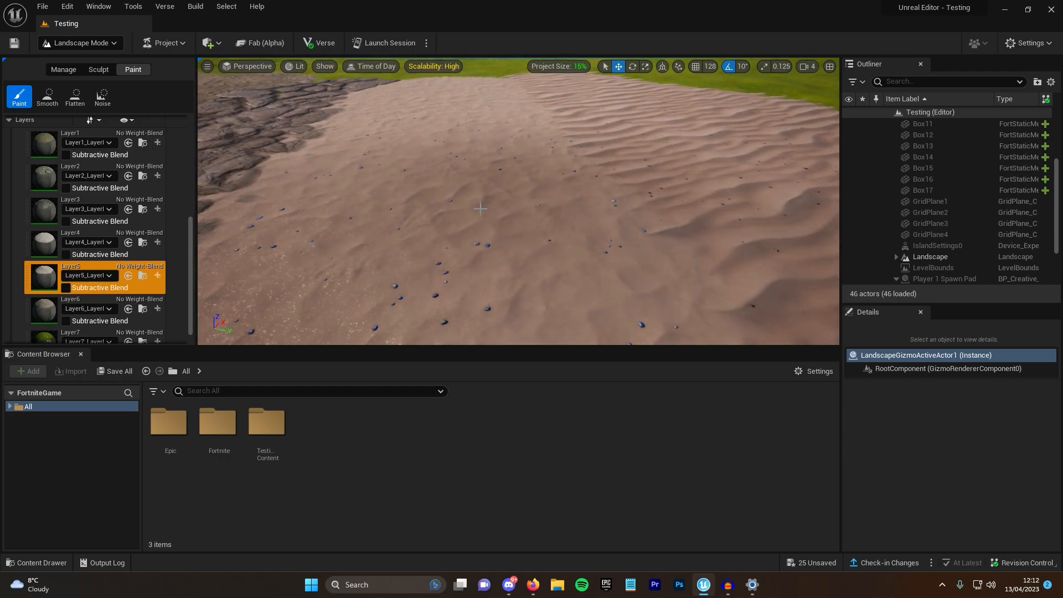
mouse_move(384, 194)
right_down()
mouse_move(466, 208)
mouse_move(416, 208)
mouse_move(433, 216)
right_up()
scroll(121, 289, down, 2)
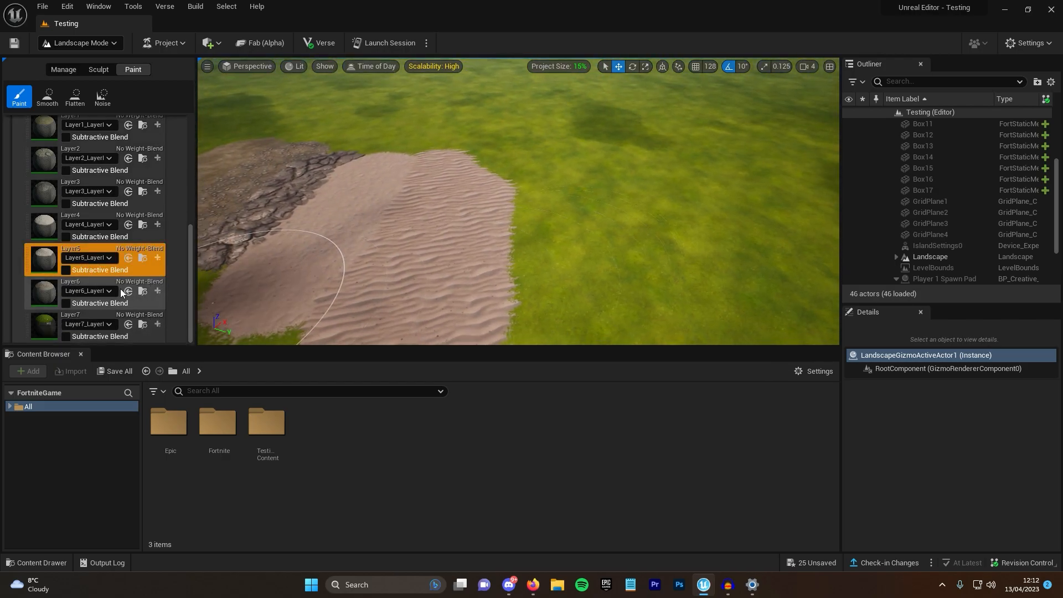
Select Layer6, paint rough dark rocky ground beside the dune sand, and undo one stroke
click(90, 283)
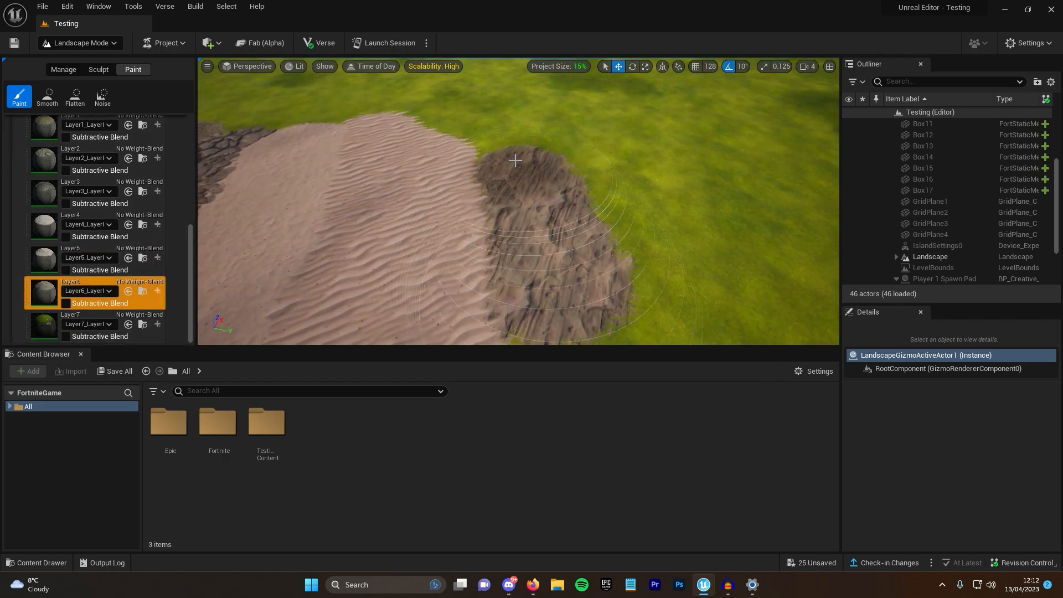
drag(513, 156, 657, 165)
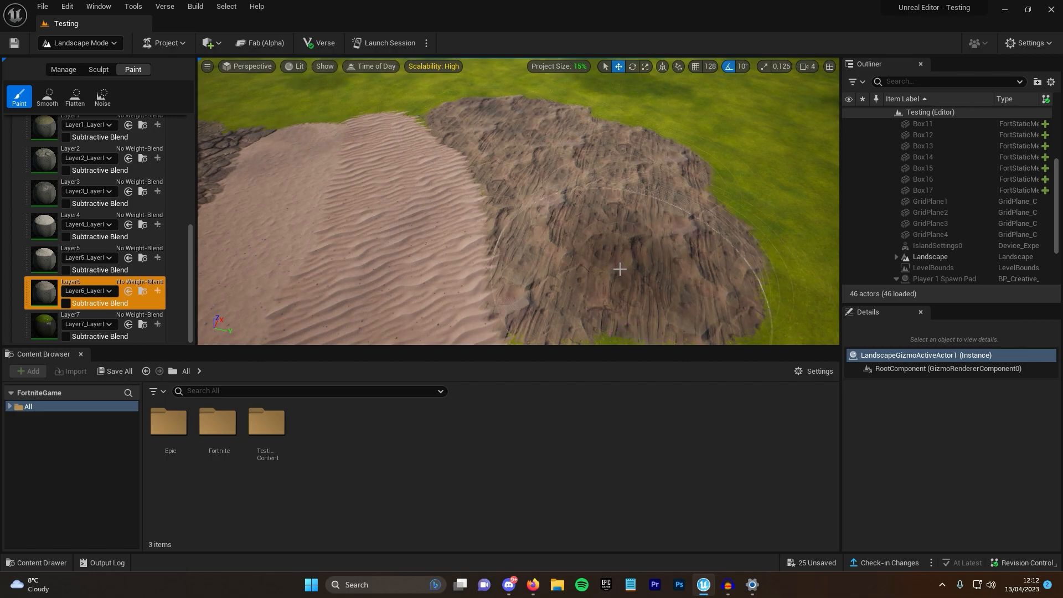
mouse_move(516, 200)
right_down()
mouse_move(415, 199)
mouse_move(332, 149)
mouse_move(291, 208)
mouse_move(567, 256)
mouse_move(416, 249)
right_up()
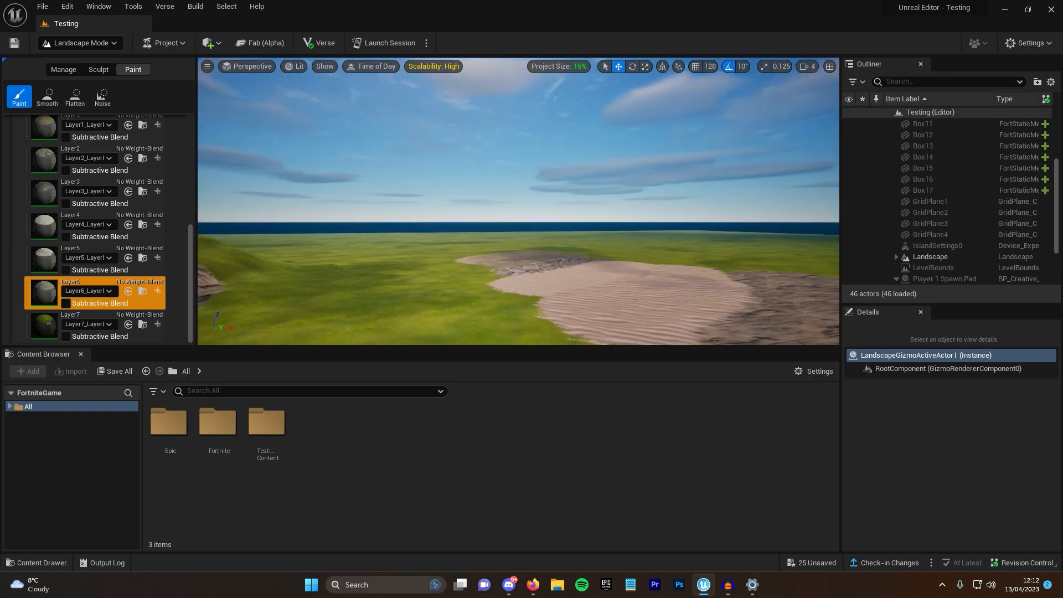
key(ctrl+z)
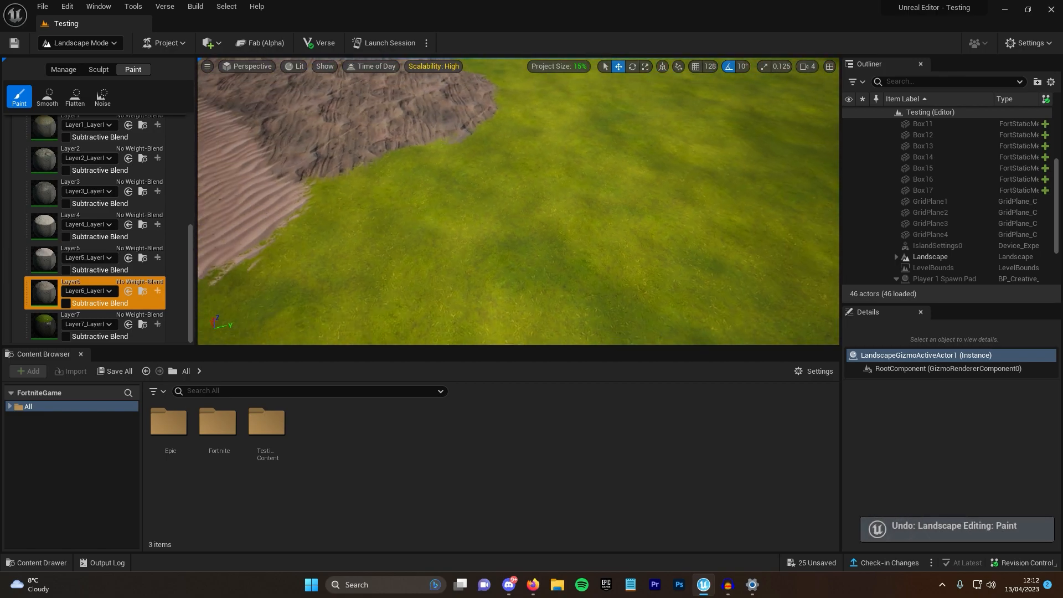
right_drag(516, 208, 465, 266)
right_drag(515, 208, 415, 208)
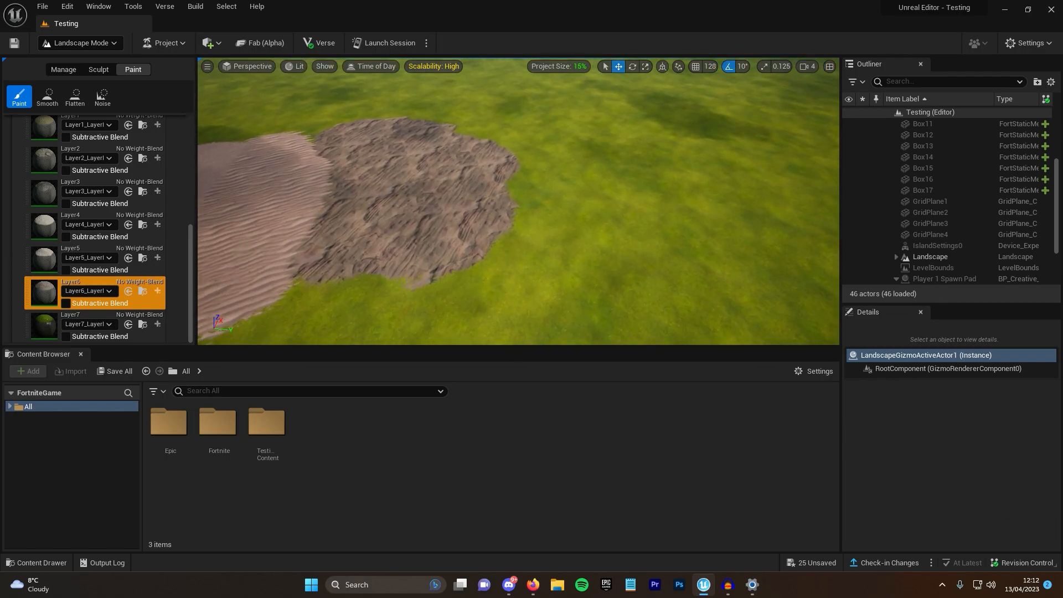
scroll(349, 241, up, 1)
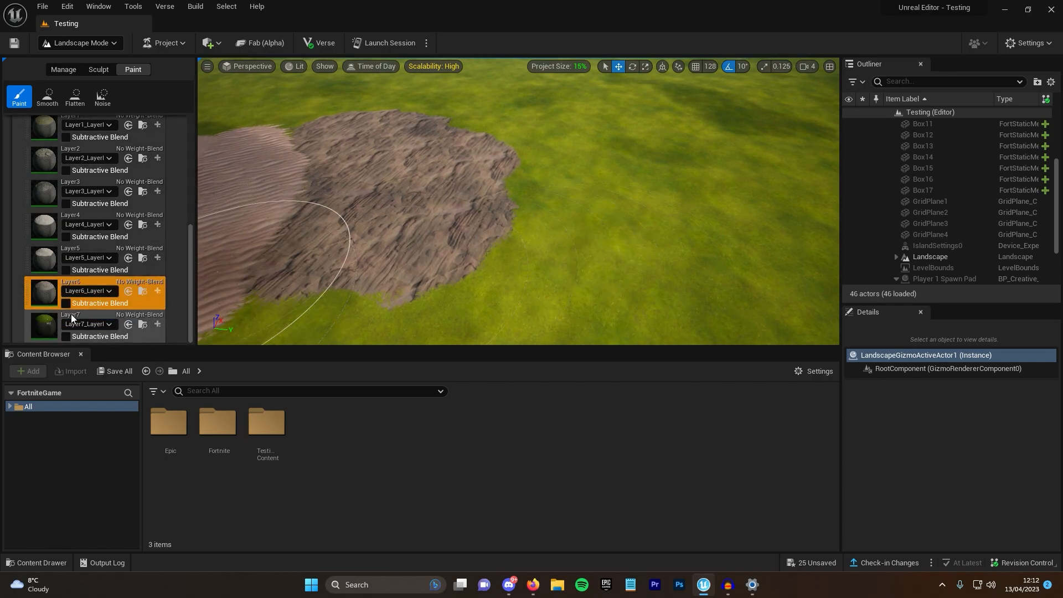
Select Layer7 and add dark wet ground over the cracked rock beside the sand
click(72, 318)
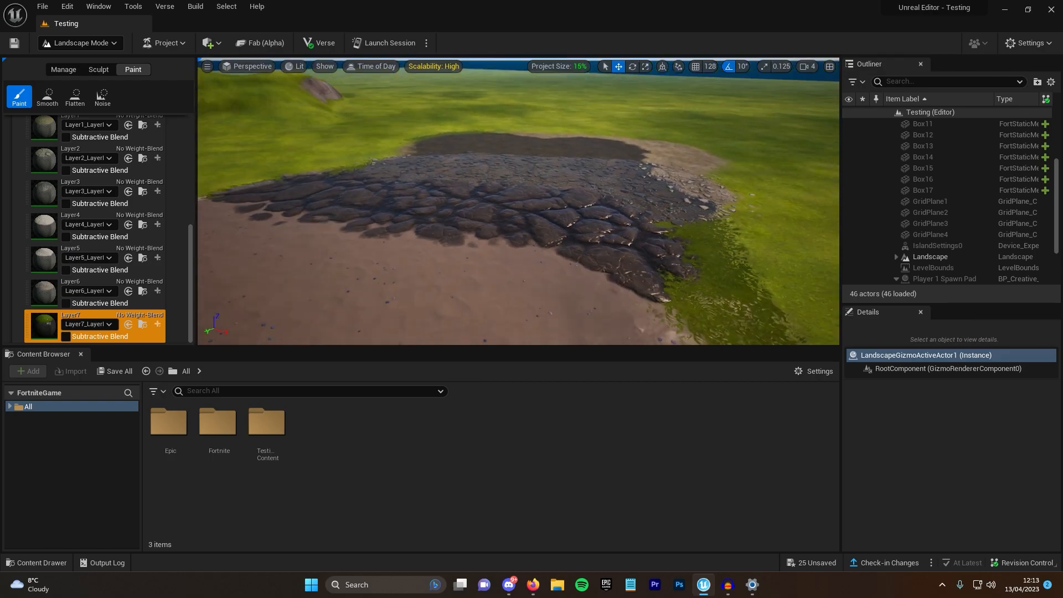
right_drag(515, 208, 516, 250)
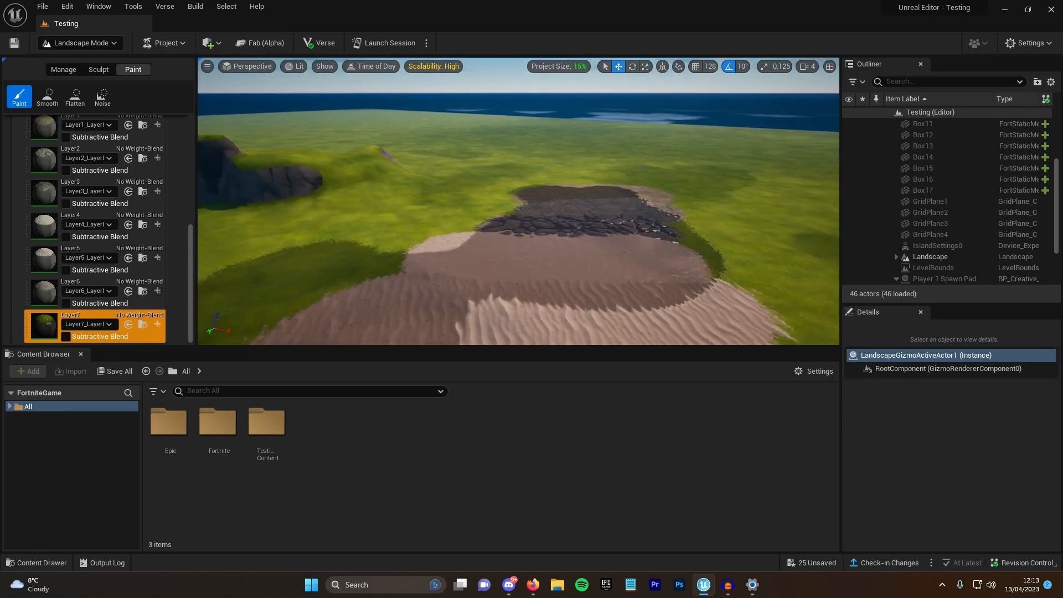
right_drag(515, 207, 466, 125)
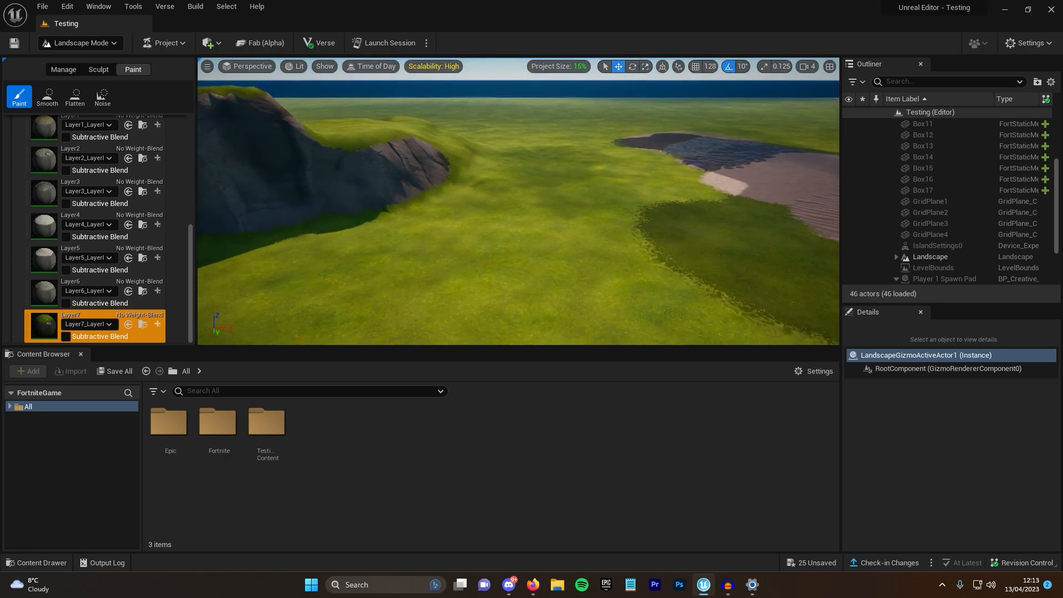
right_drag(515, 208, 549, 225)
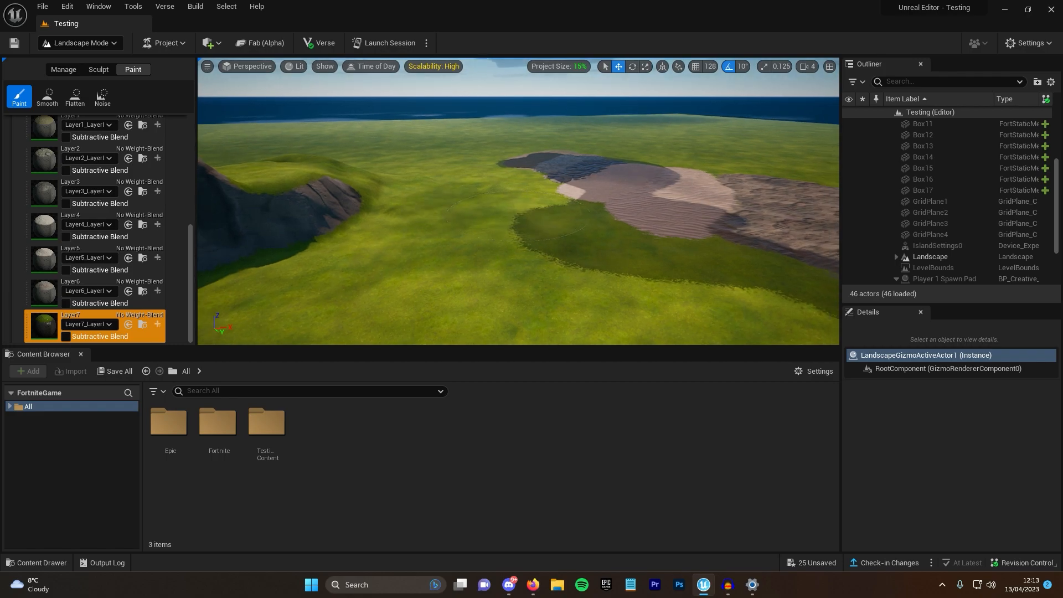
right_drag(481, 188, 523, 236)
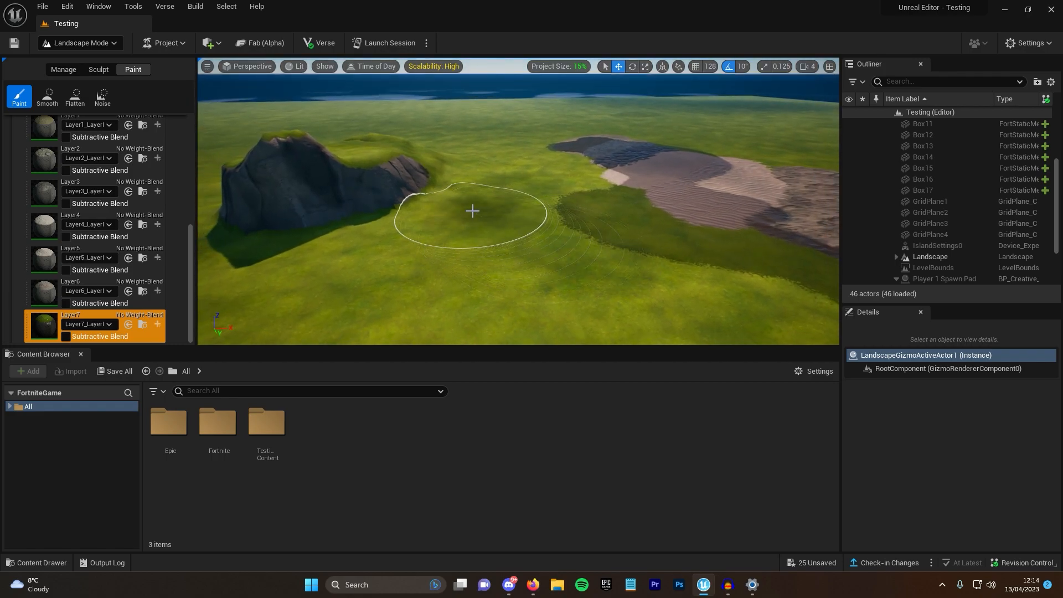